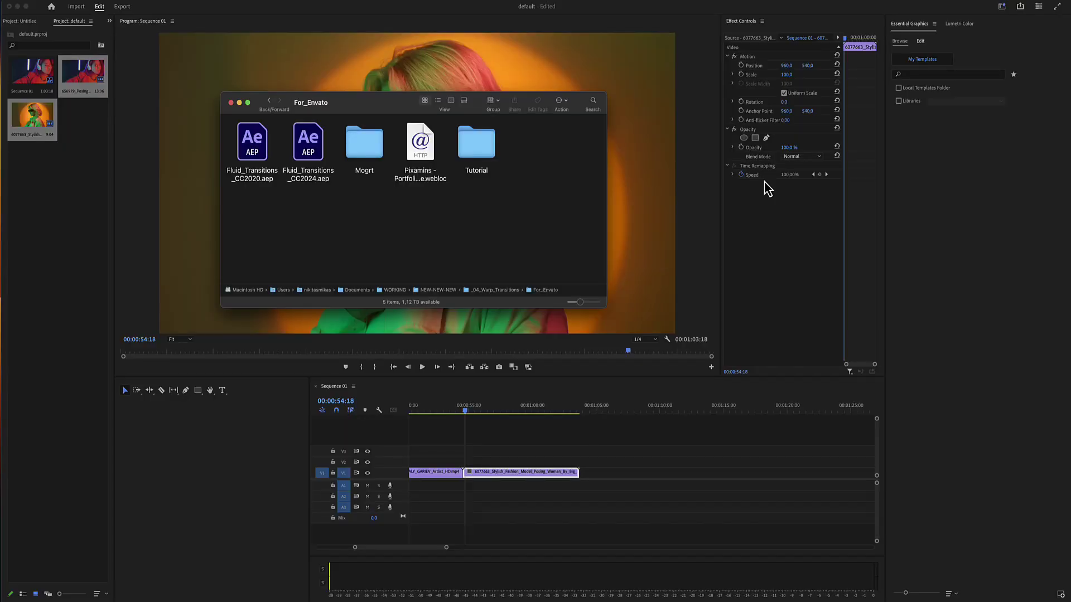
- Open the Mogrt folder in Finder to show its 4K, HD, Portrait and Square subfolders
click(359, 159)
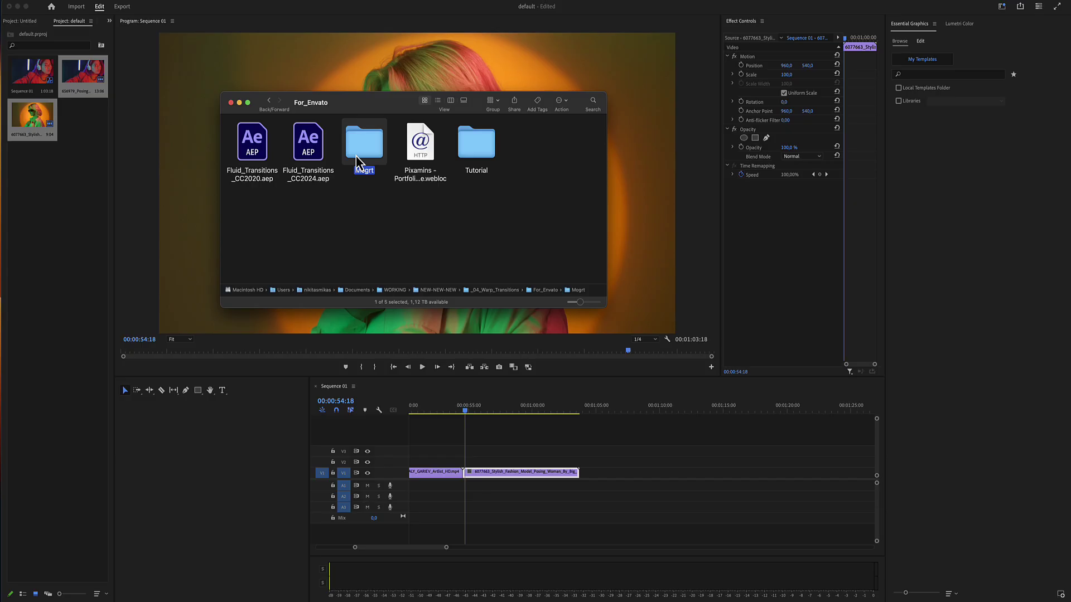
double_click(356, 156)
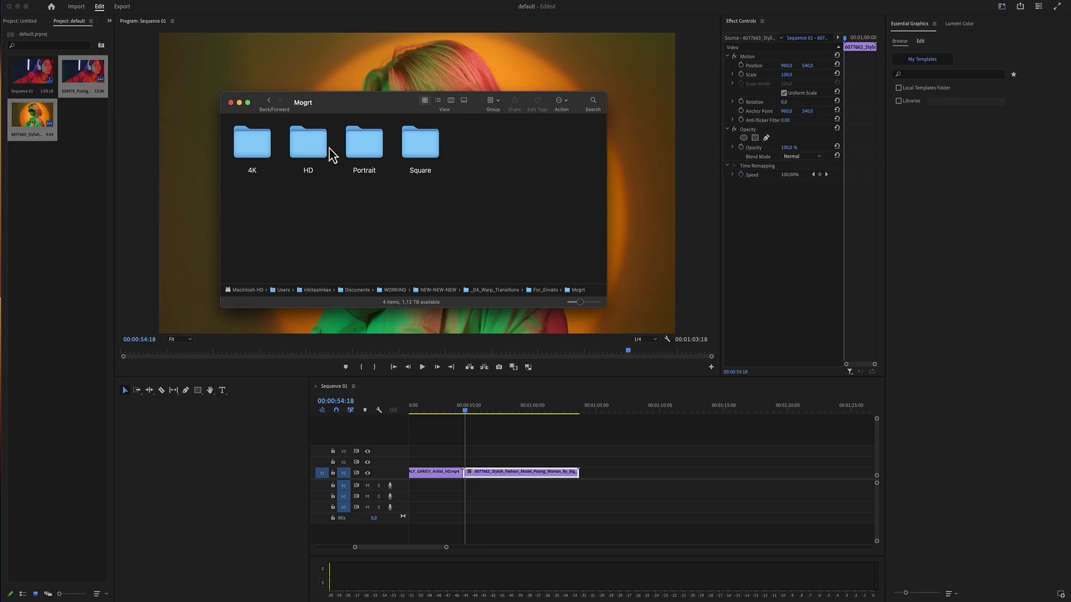
- Install HD_Fluid_04.mogrt from the HD folder and place it on V2 at the cut
double_click(308, 147)
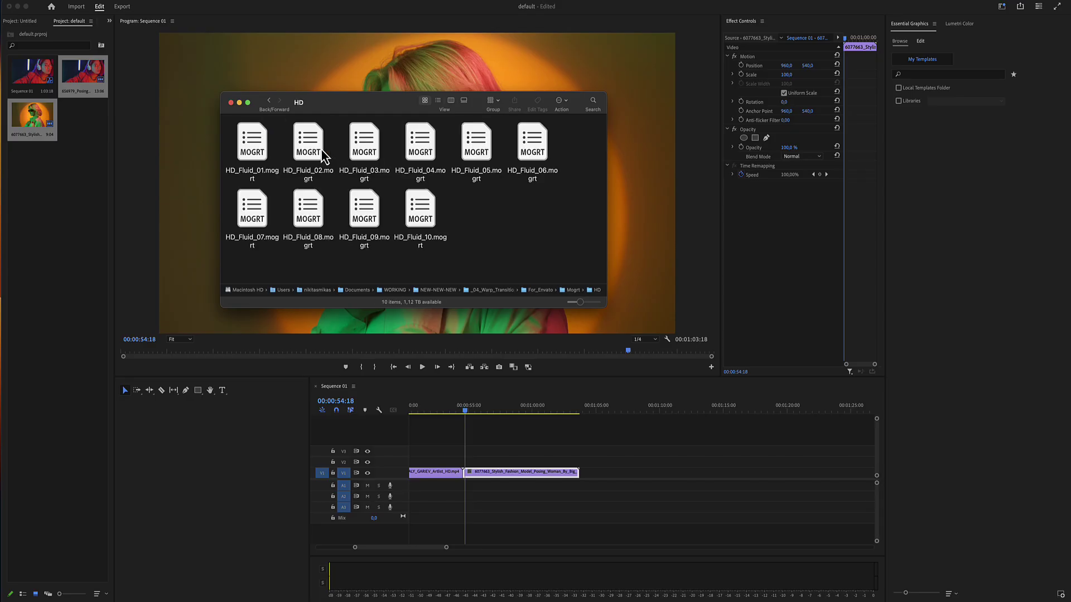
click(421, 157)
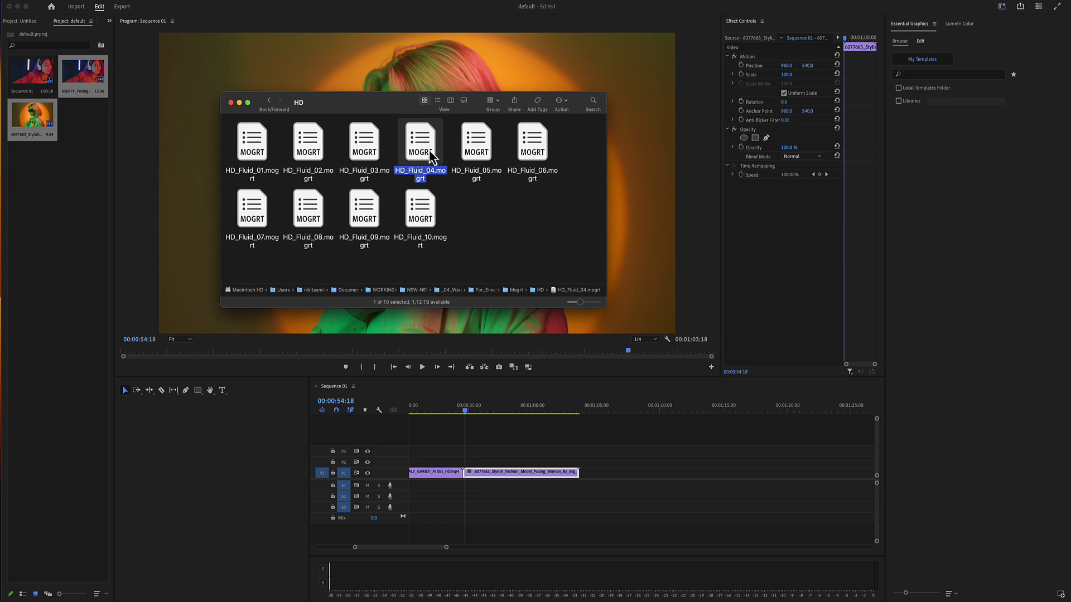
mouse_move(430, 151)
mouse_down()
mouse_move(948, 140)
mouse_move(482, 449)
mouse_up()
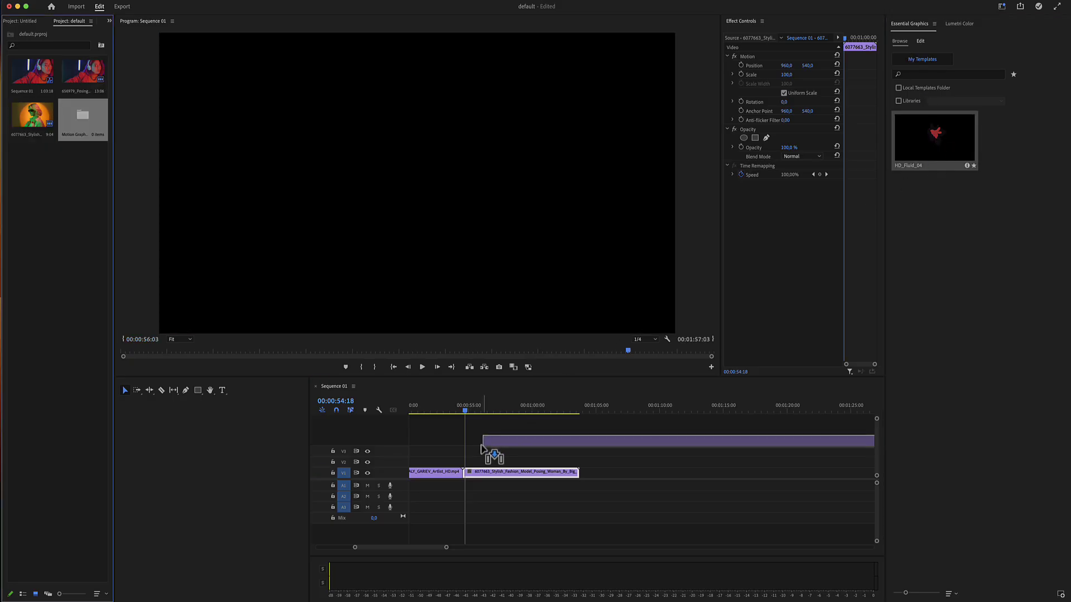
drag(482, 449, 479, 464)
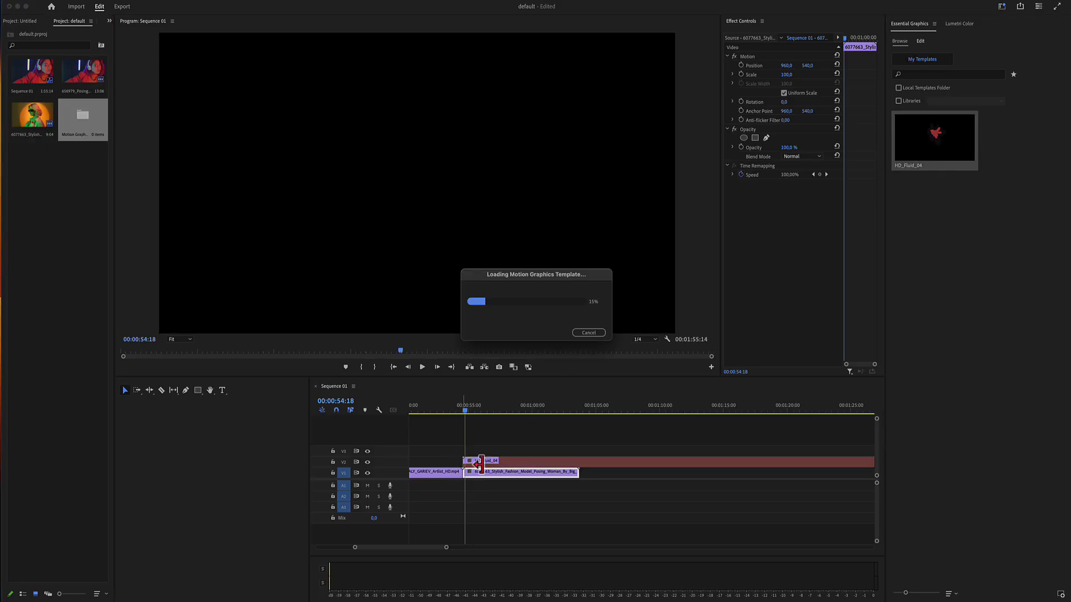
key(space)
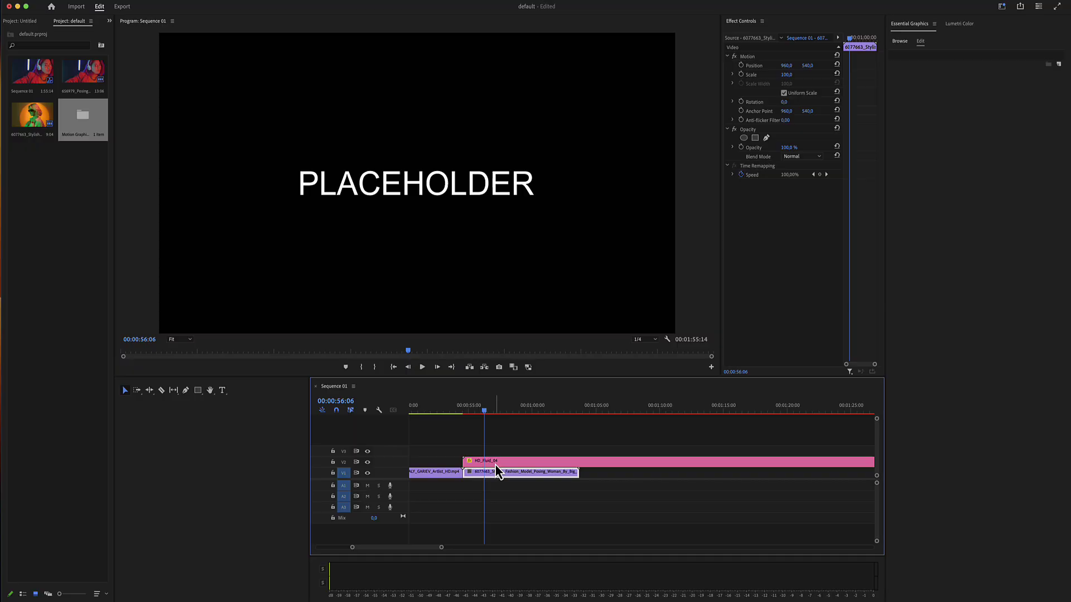
- Drop the fashion model footage into HD_Fluid_04's placeholder and scrub to preview it
click(495, 465)
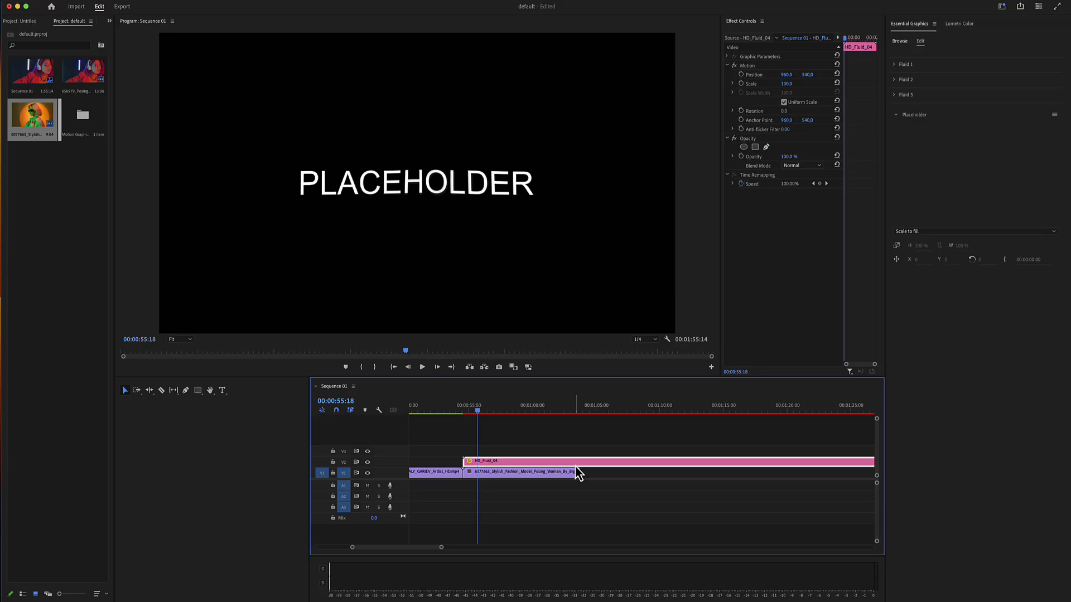
click(29, 130)
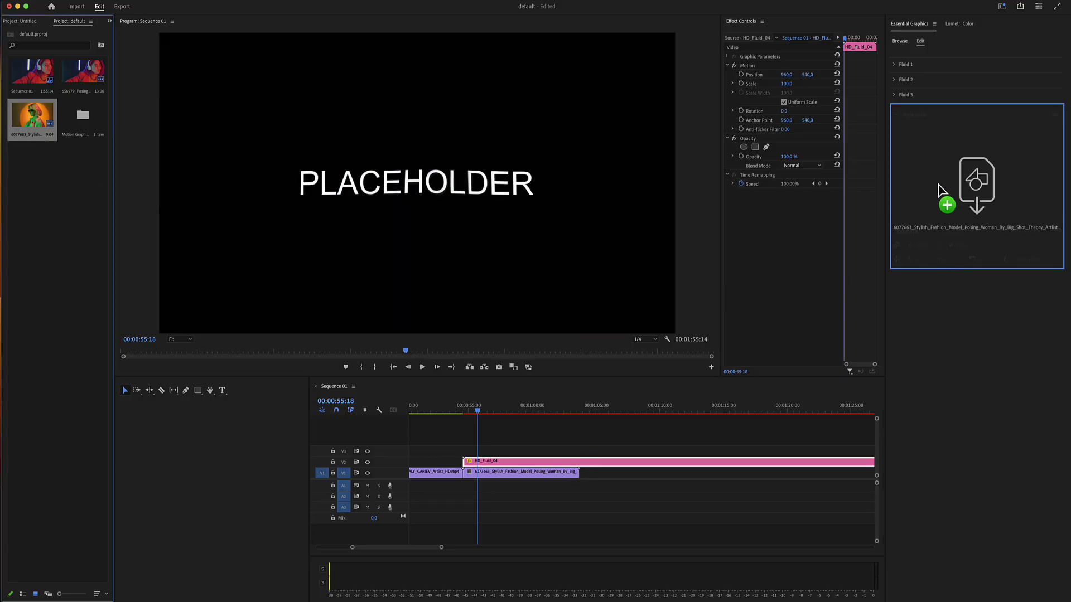
drag(29, 130, 946, 206)
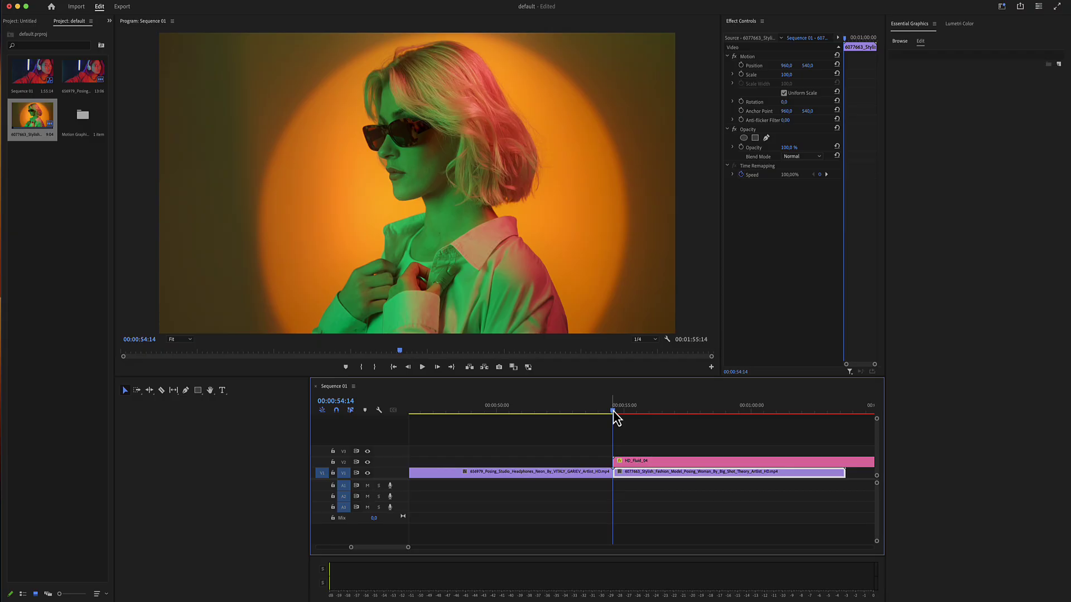
drag(613, 413, 629, 412)
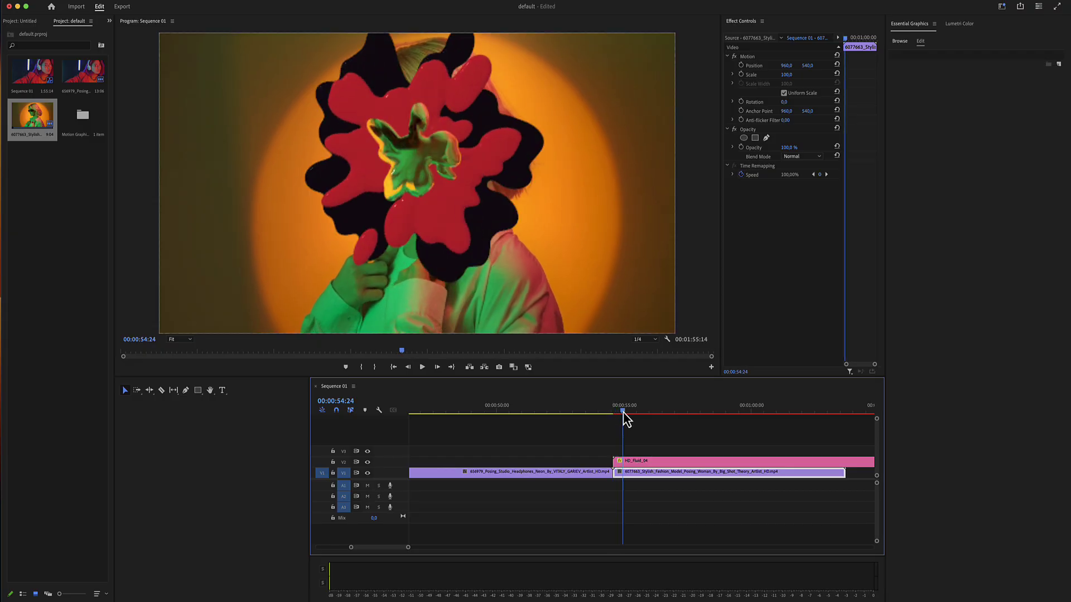
- Trim the second V1 clip's start and delete the fashion clip from V1
drag(614, 472, 637, 473)
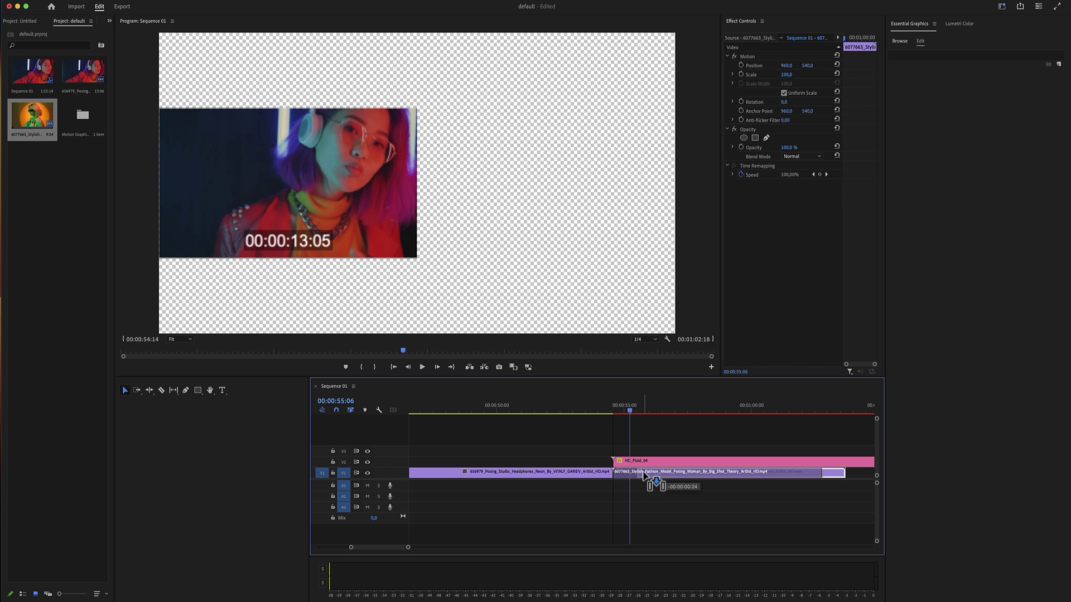
drag(637, 473, 646, 480)
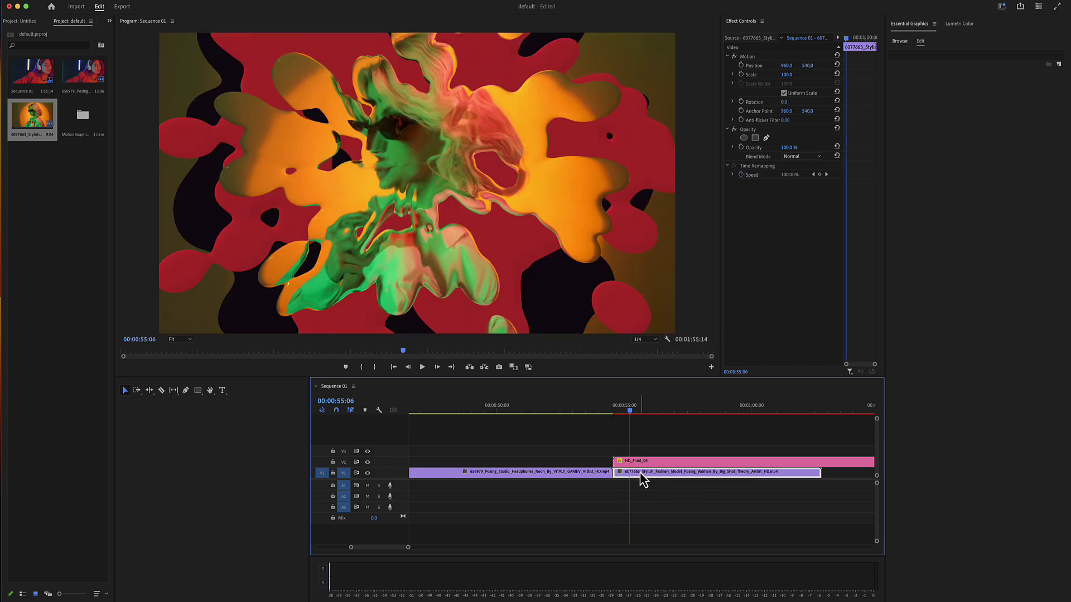
mouse_move(642, 473)
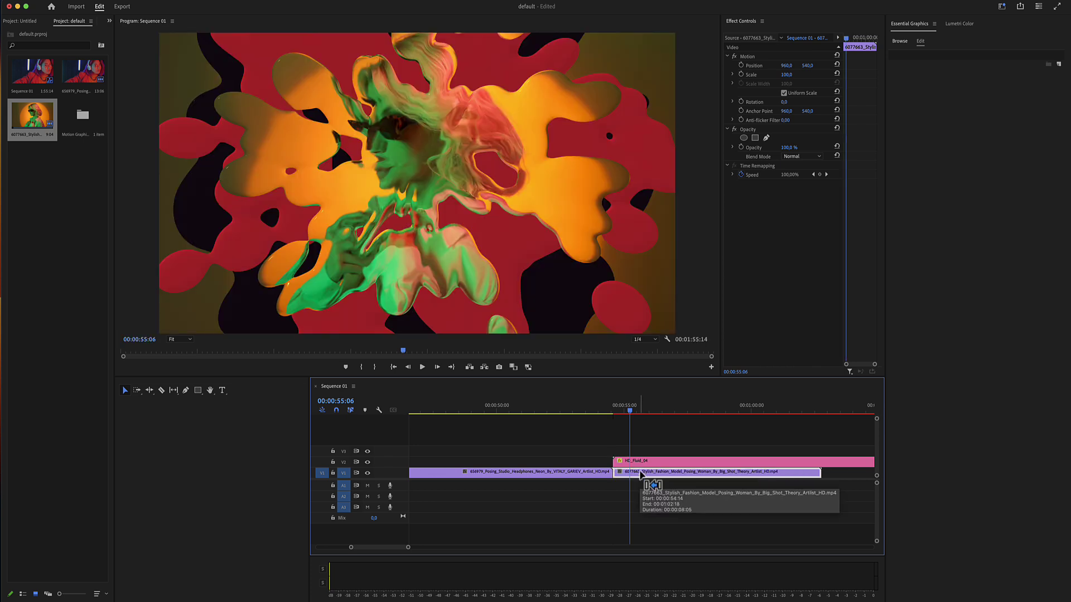
key(Delete)
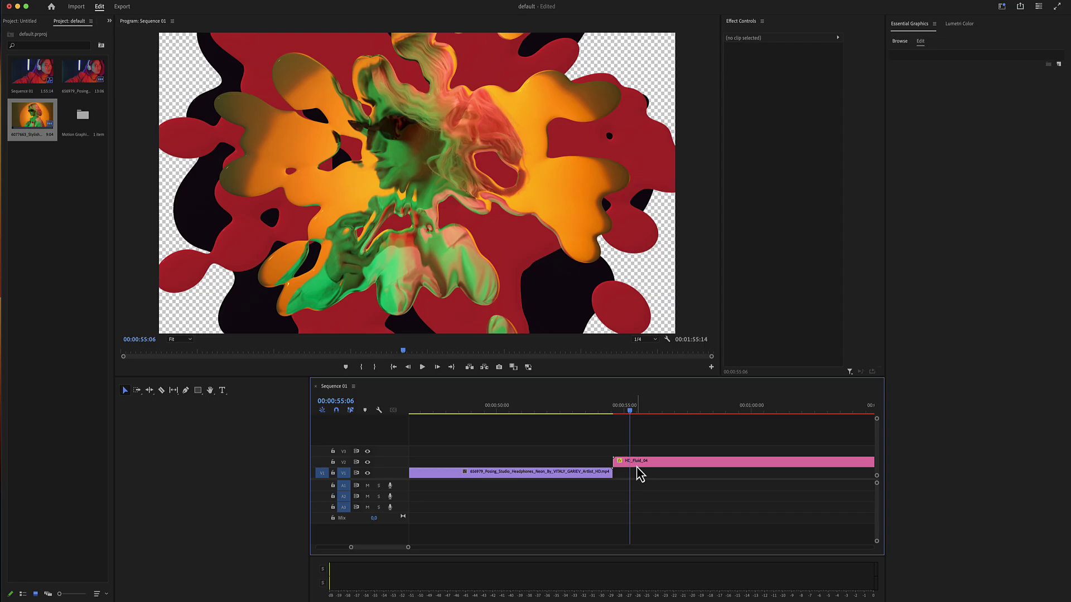
- Inspect the footage inside the placeholder's own sequence, then return to Sequence 01
click(637, 463)
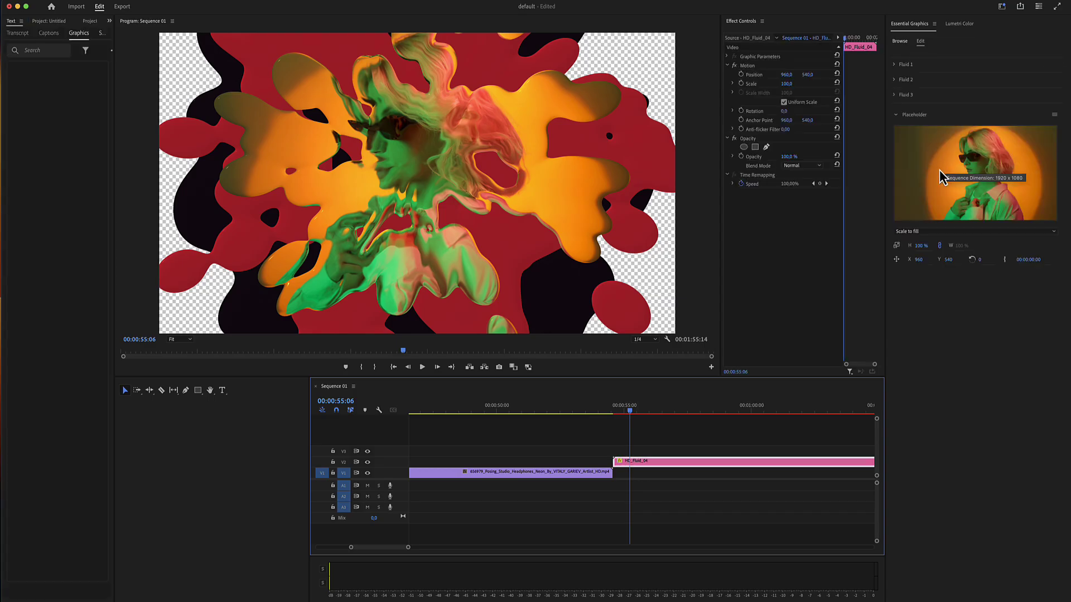
double_click(940, 177)
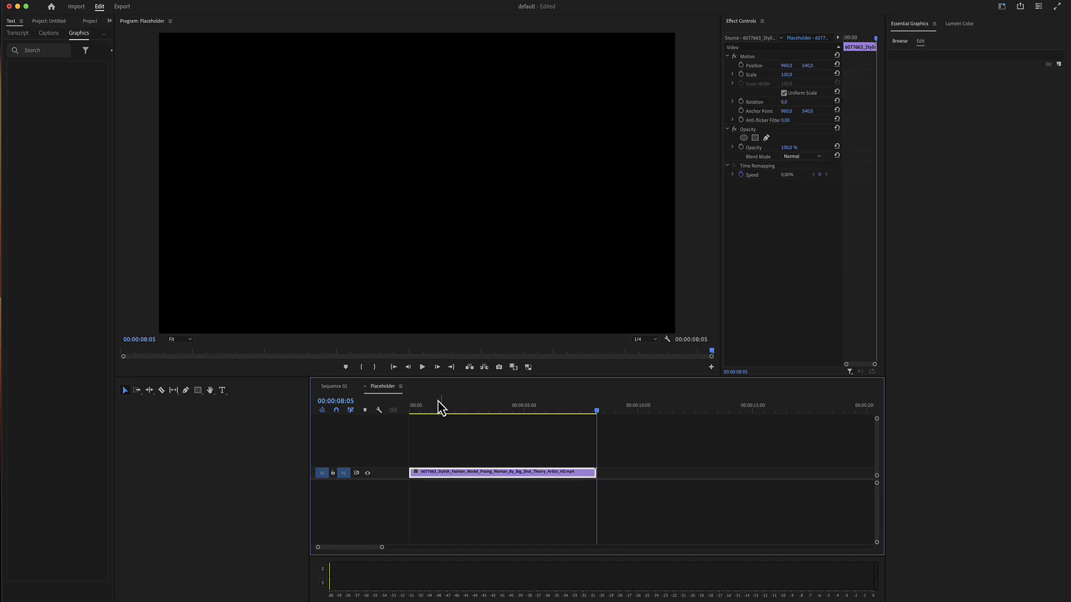
drag(403, 413, 442, 413)
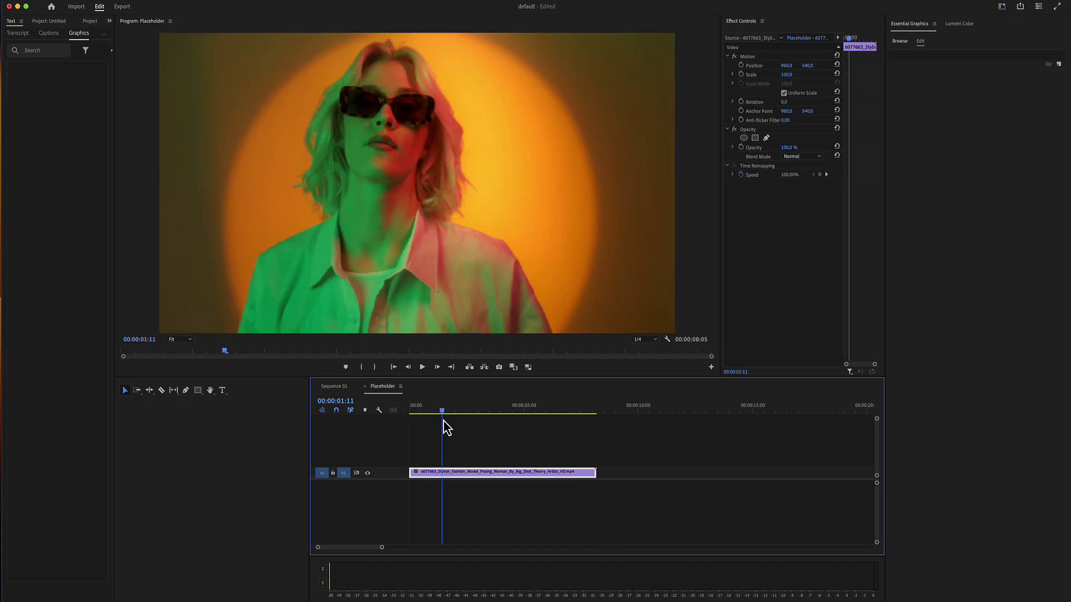
click(336, 386)
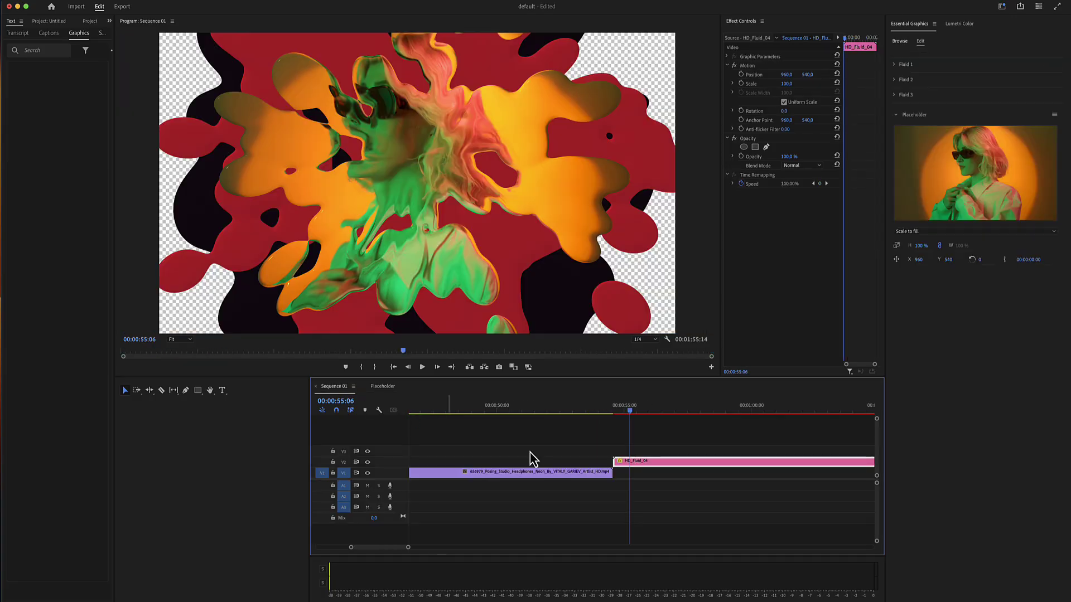
- Shift HD_Fluid_04 left on V2 so it overlaps the headphones clip's end
click(612, 412)
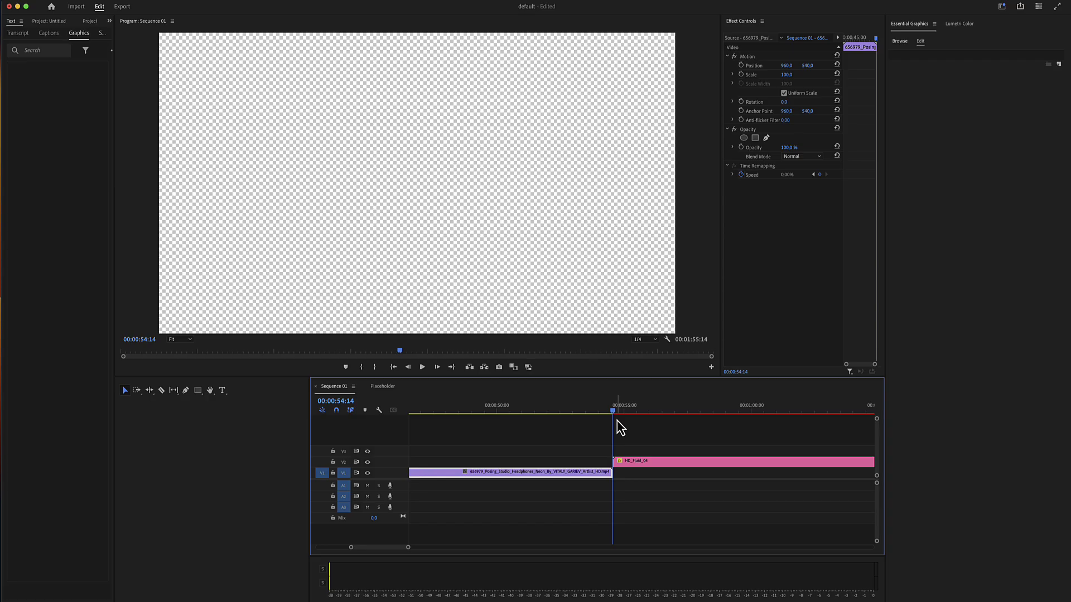
key(=)
drag(664, 461, 621, 469)
drag(605, 412, 642, 415)
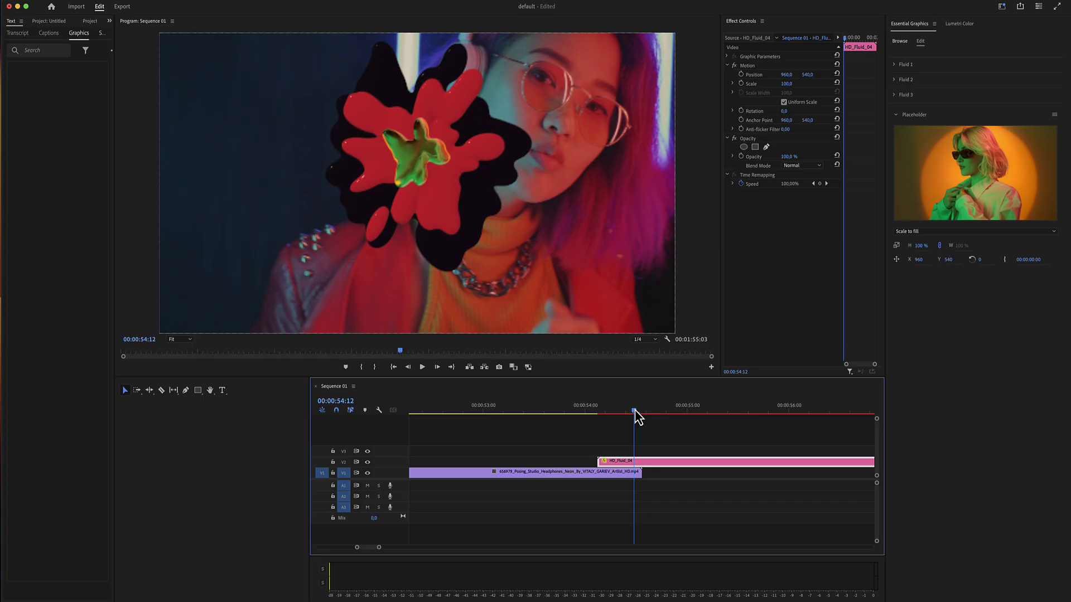
click(642, 413)
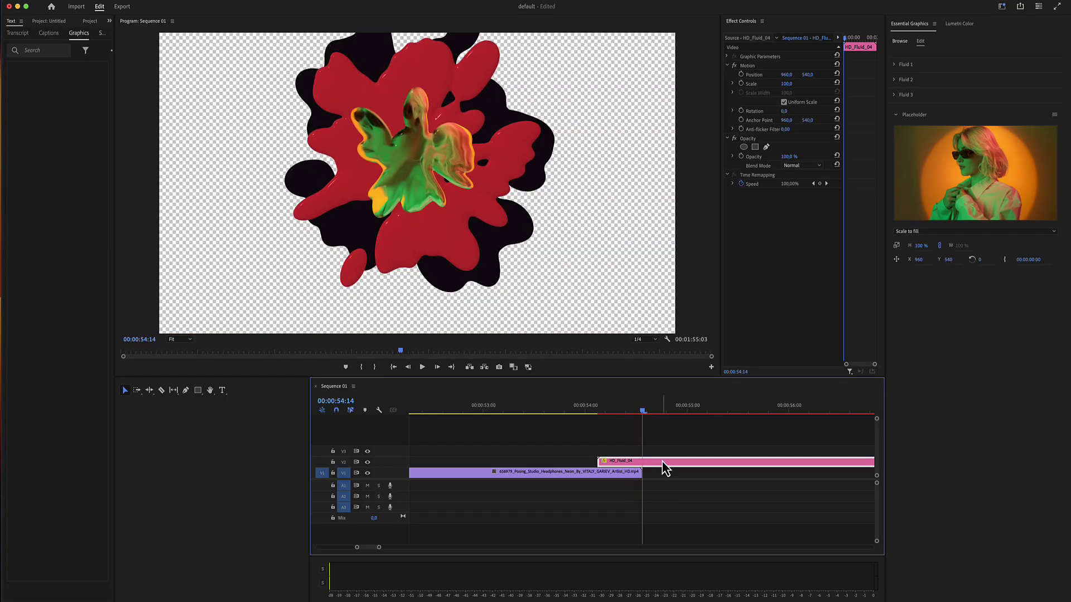
drag(667, 468, 630, 469)
drag(629, 415, 645, 419)
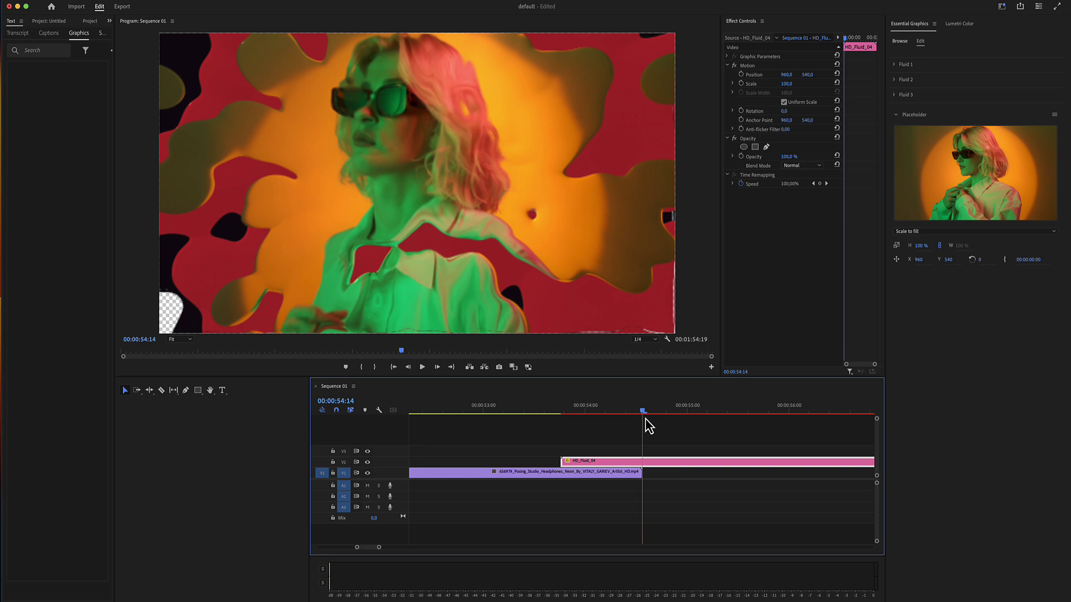
drag(665, 469, 656, 469)
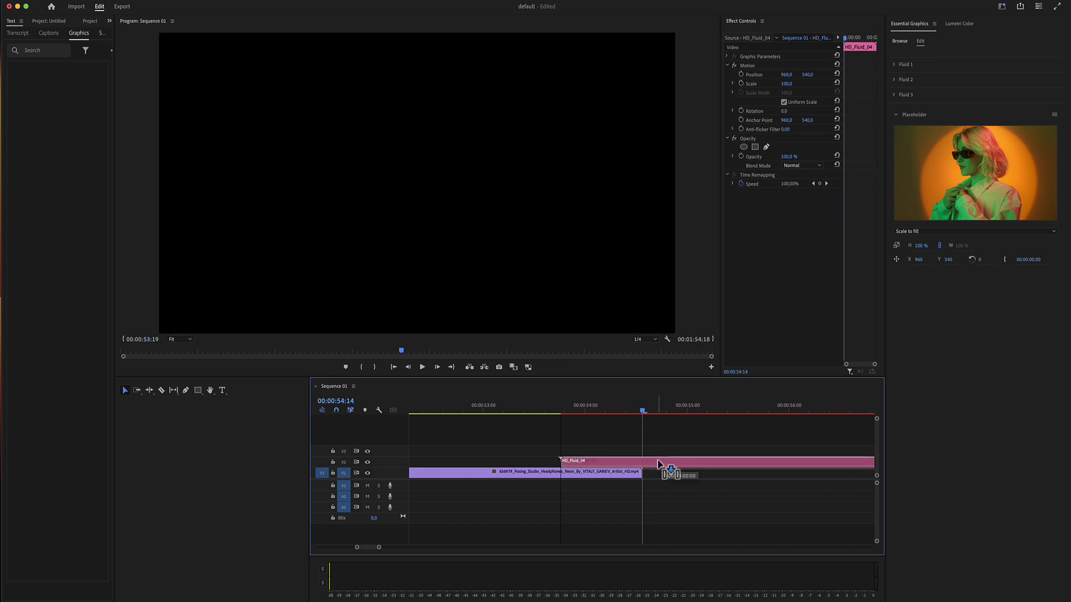
- Mark in and out points across the transition, render the preview, and select HD_Fluid_04
click(545, 412)
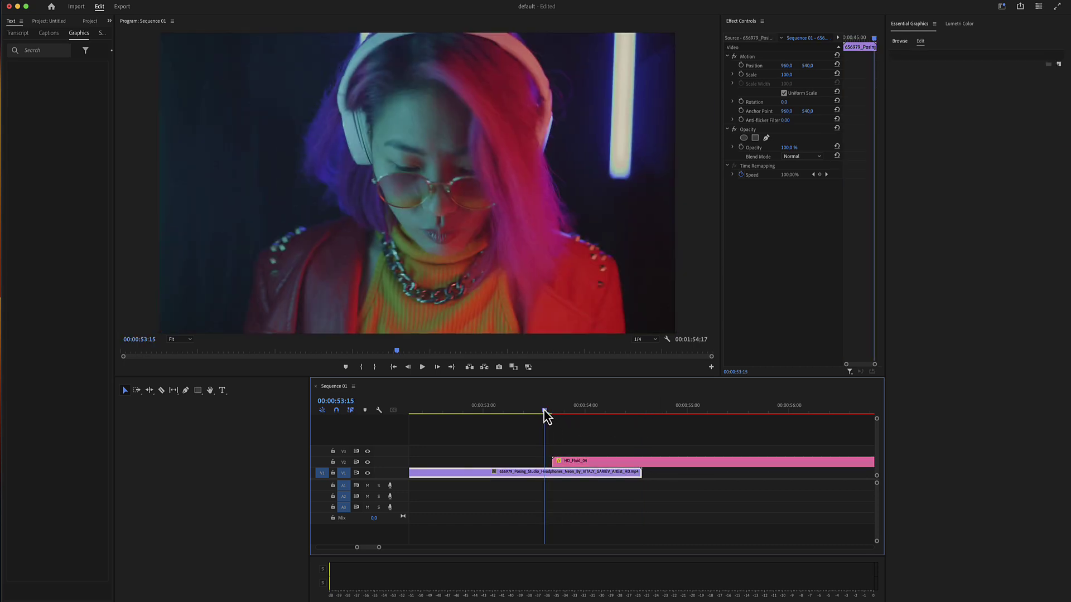
key(i)
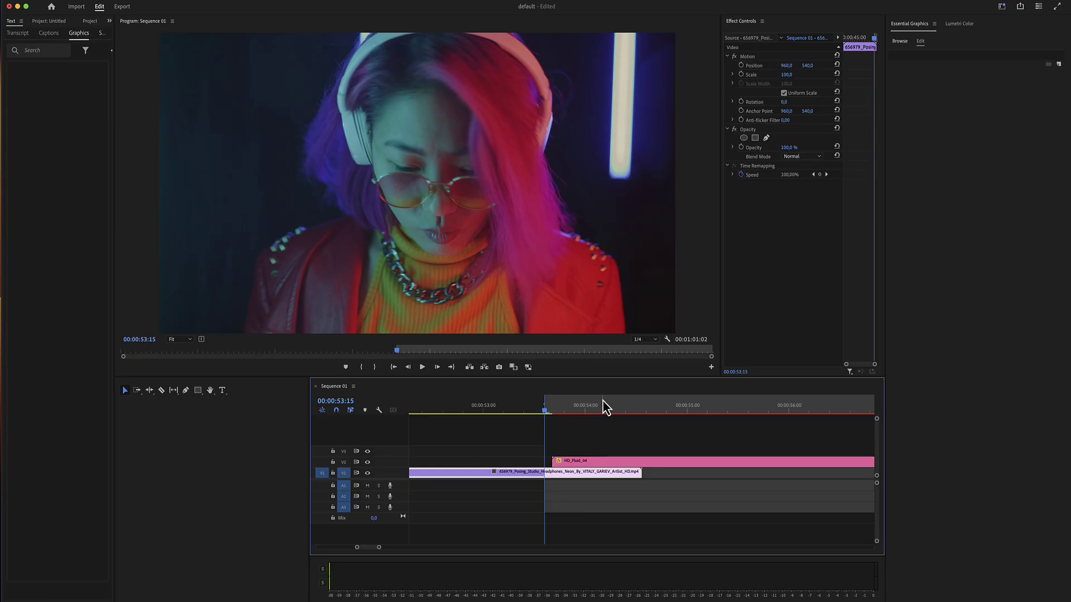
drag(667, 411, 691, 411)
key(o)
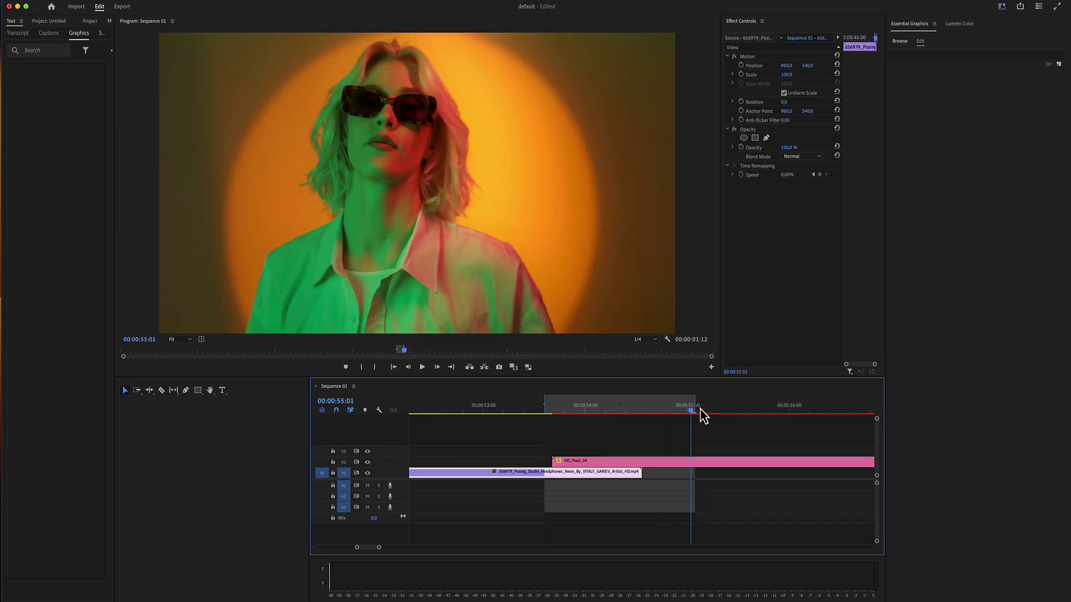
key(Return)
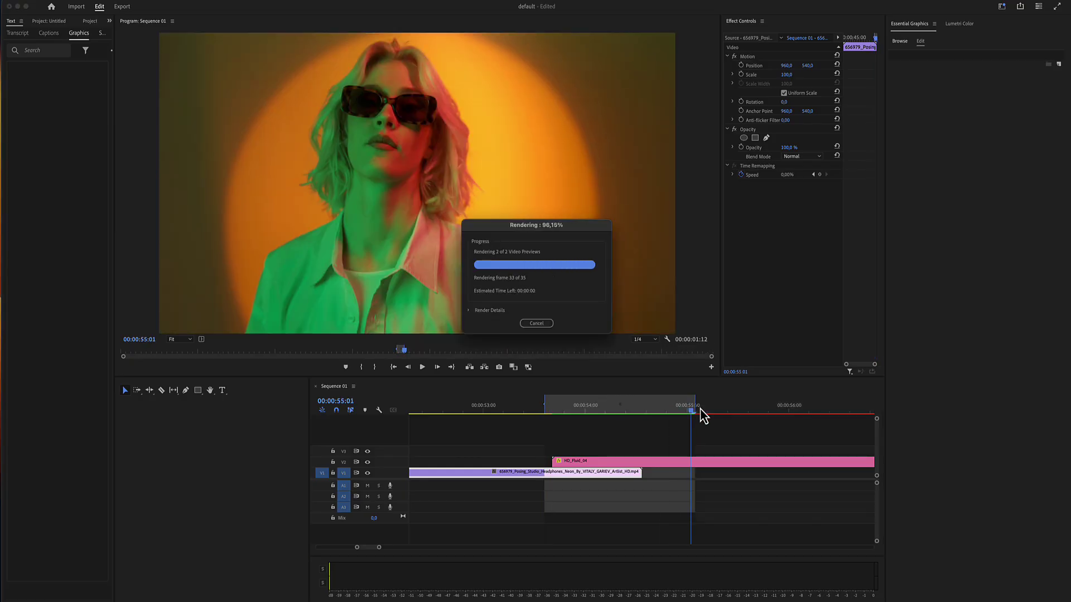
click(607, 464)
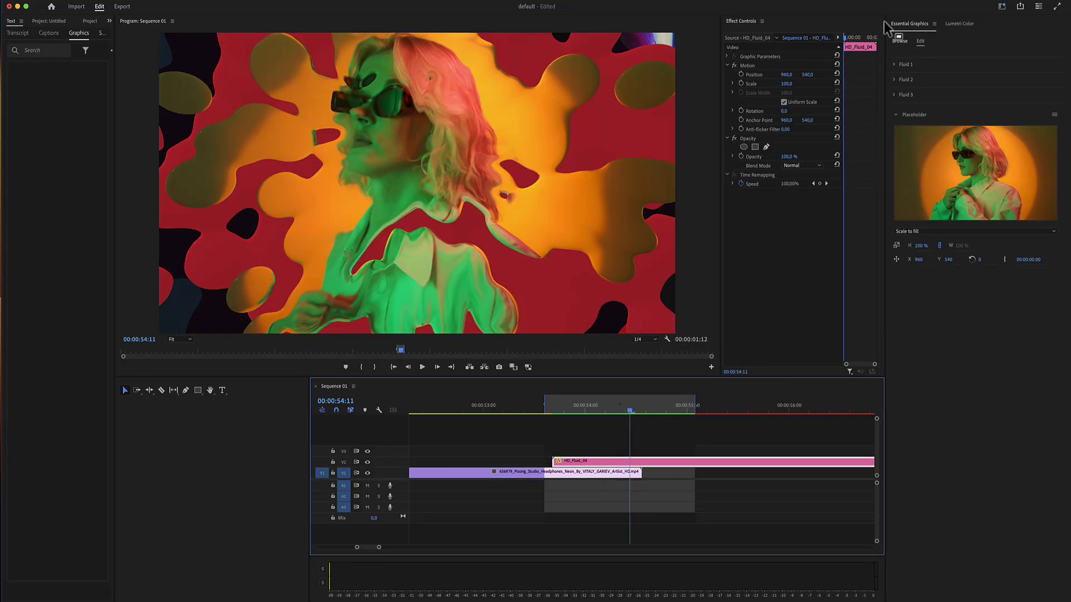
- Collapse the Placeholder group and expand the Fluid 1, 2 and 3 settings
click(896, 115)
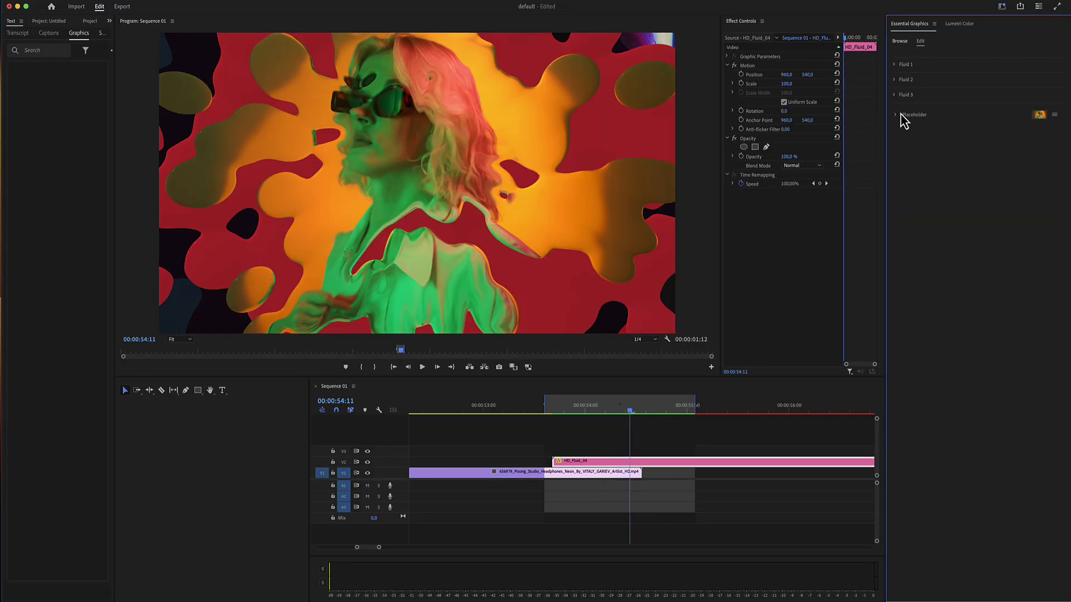
click(896, 64)
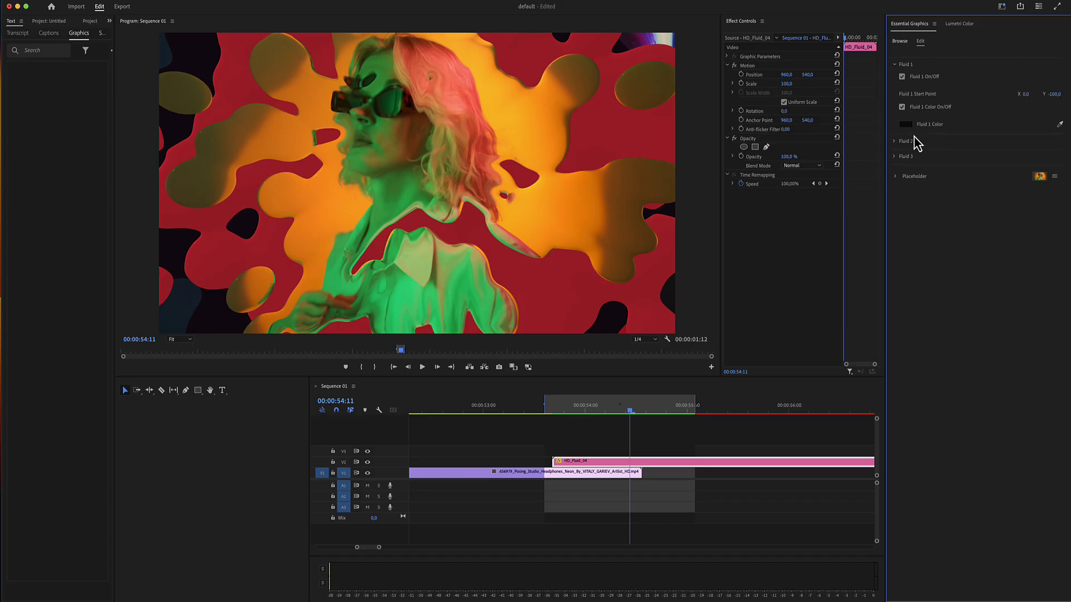
click(895, 141)
click(894, 218)
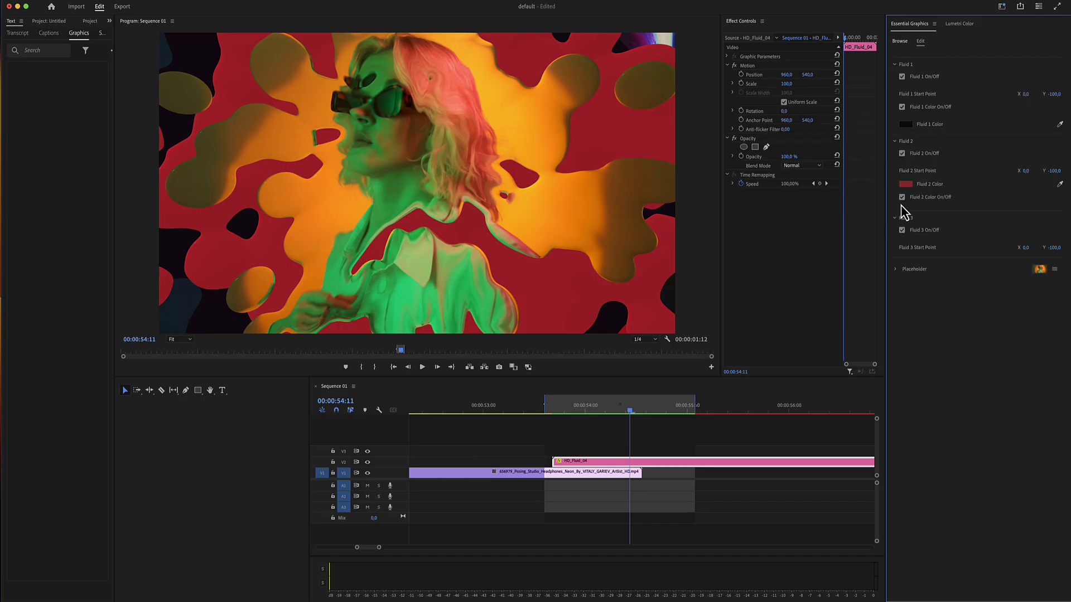
- Switch off all three fluids and the Fluid 1 and Fluid 2 colour fills
click(901, 154)
click(902, 198)
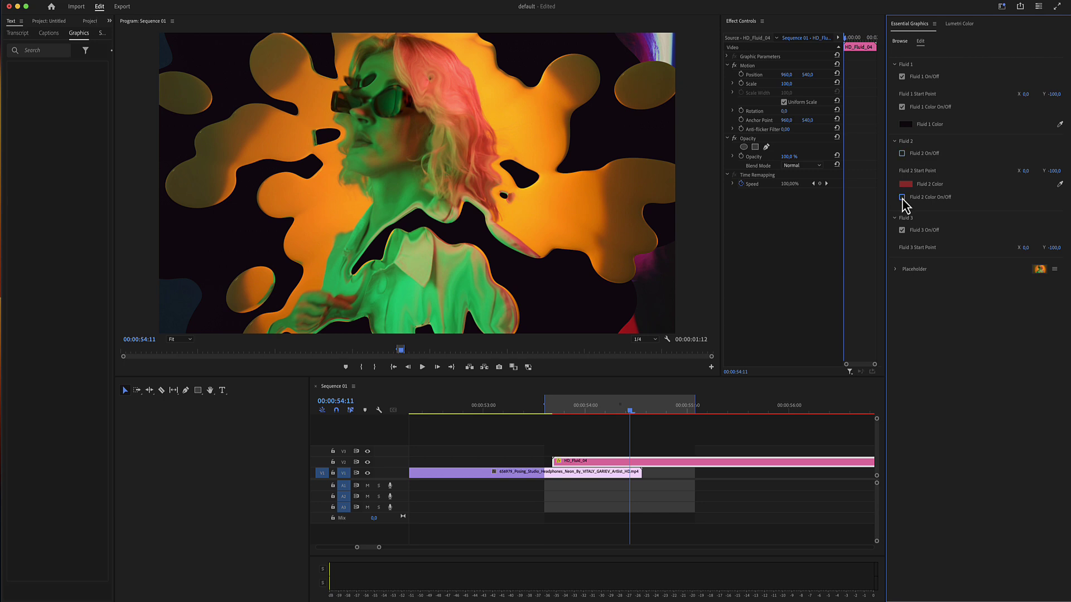
click(902, 230)
click(902, 77)
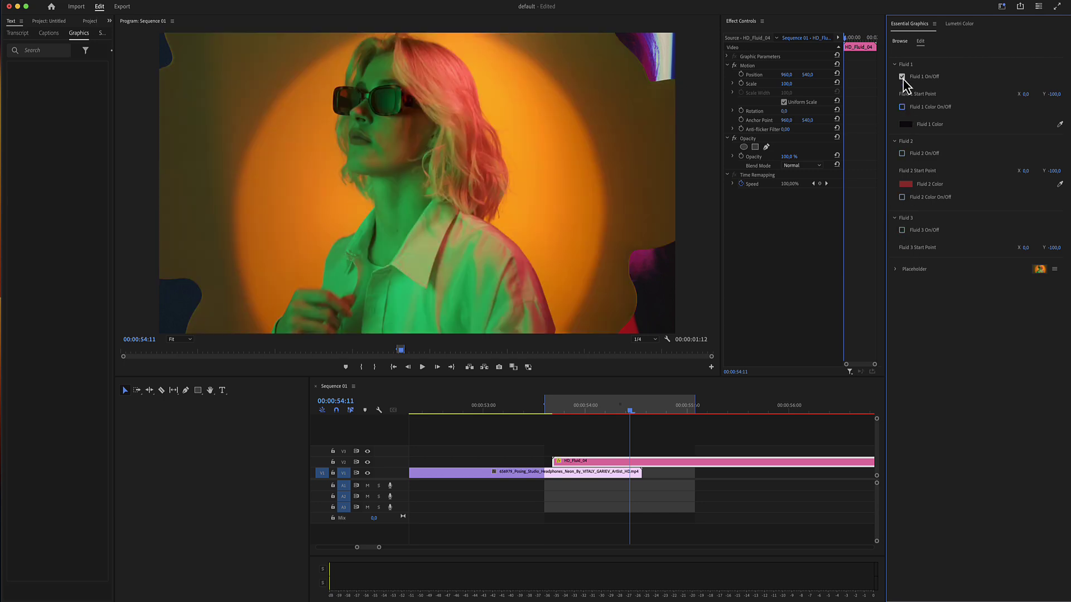
click(902, 107)
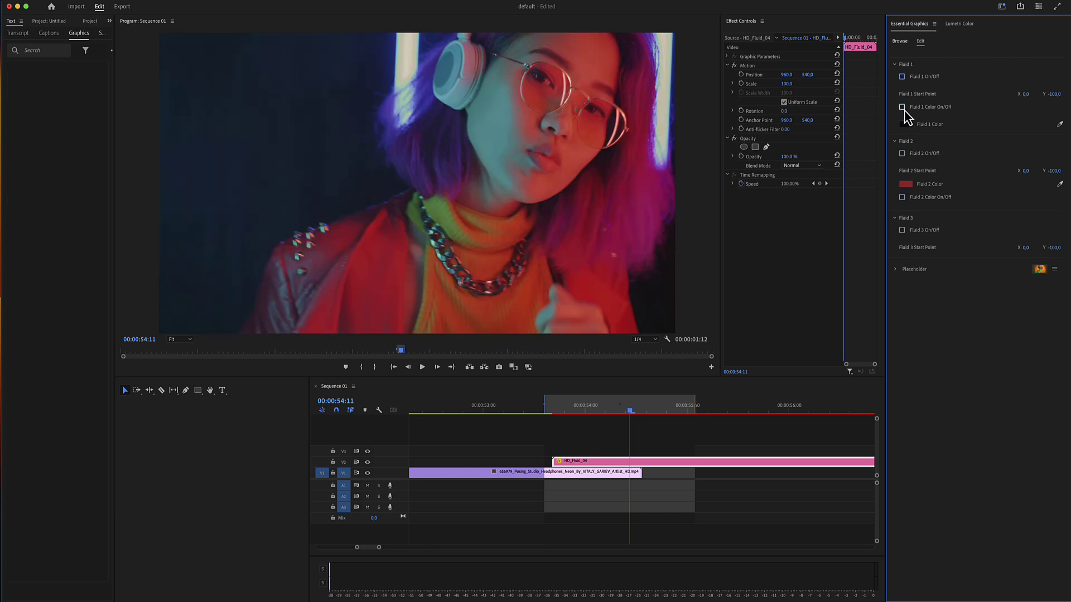
- Turn Fluid 1 back on and move its Start Point X far left
click(902, 76)
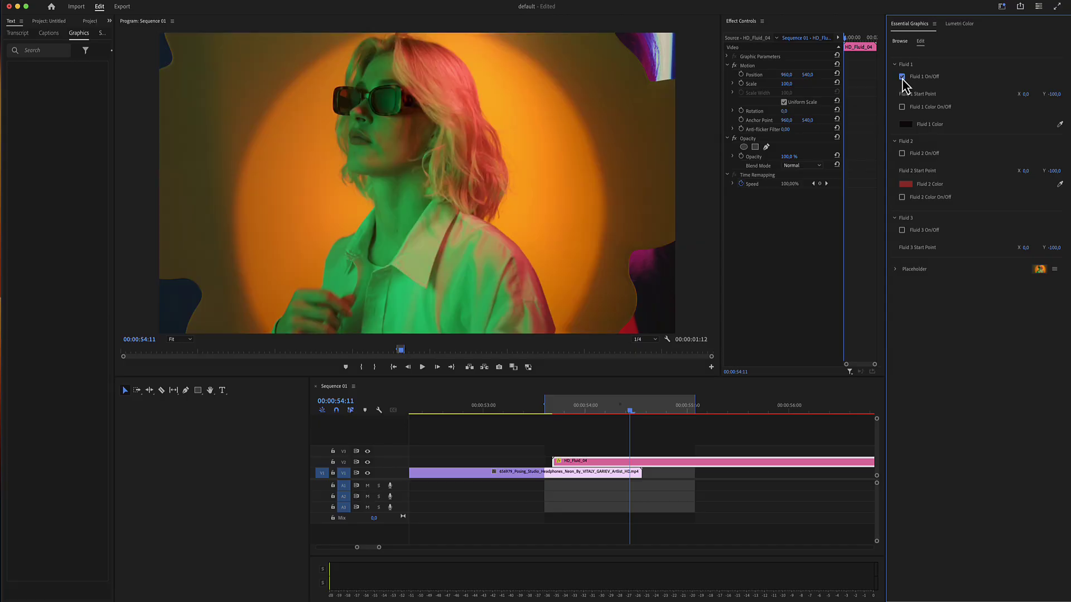
drag(619, 415, 593, 408)
mouse_move(1025, 96)
mouse_down()
mouse_move(1043, 95)
mouse_move(1026, 98)
mouse_up()
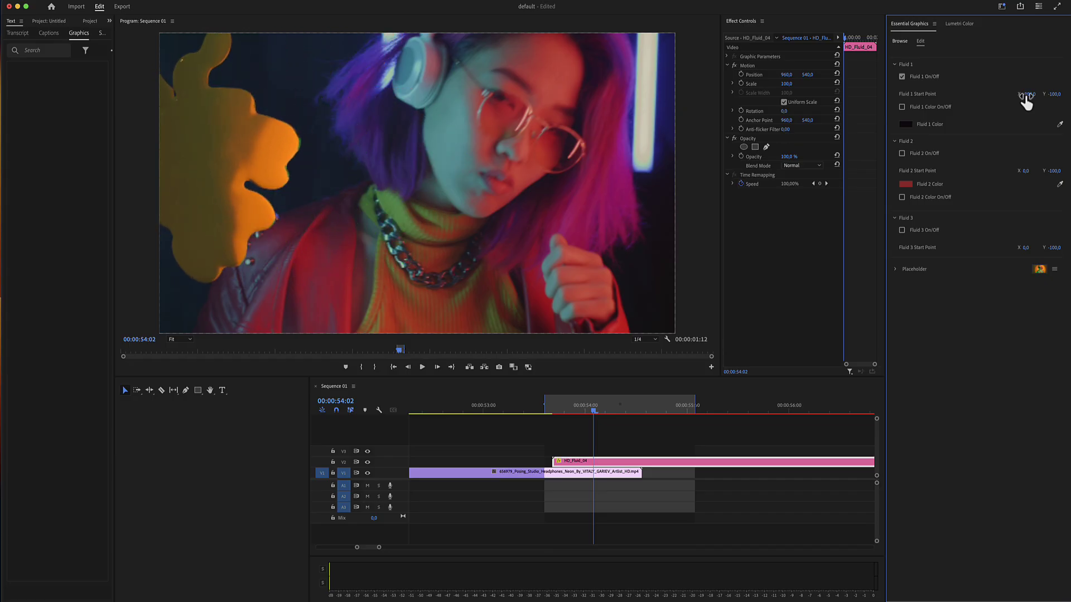
drag(1026, 99, 1033, 98)
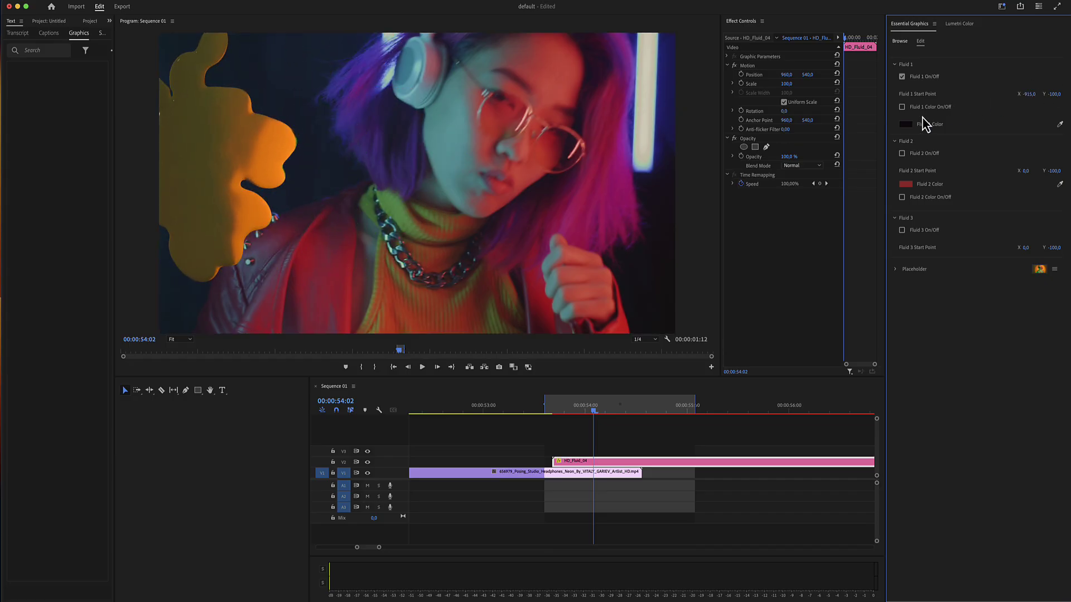
- Turn on Fluid 2 with its start point right and Fluid 3 centred
click(901, 154)
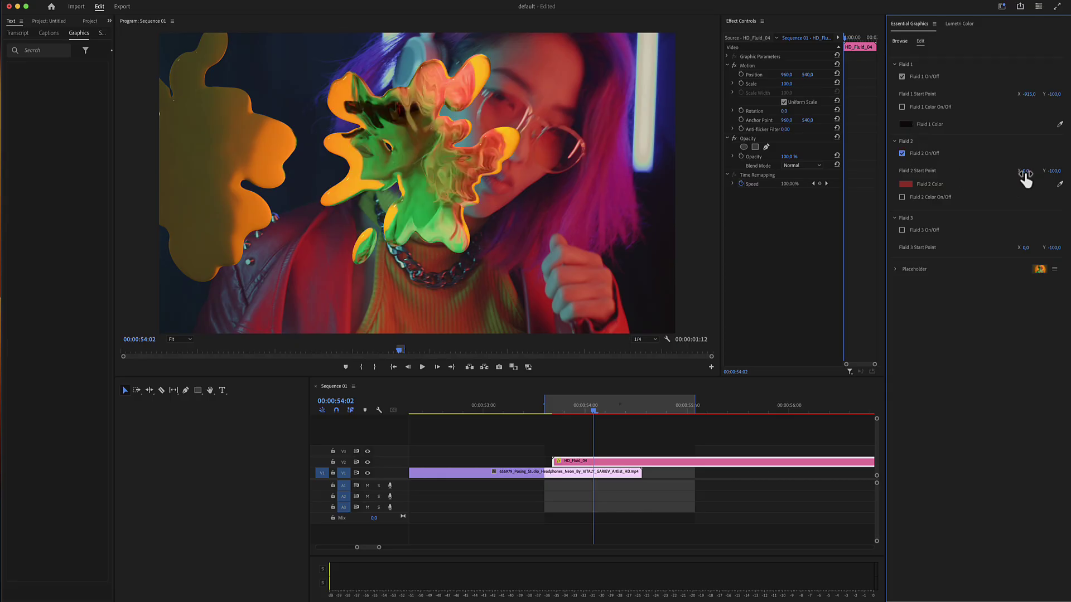
drag(1024, 173, 1026, 174)
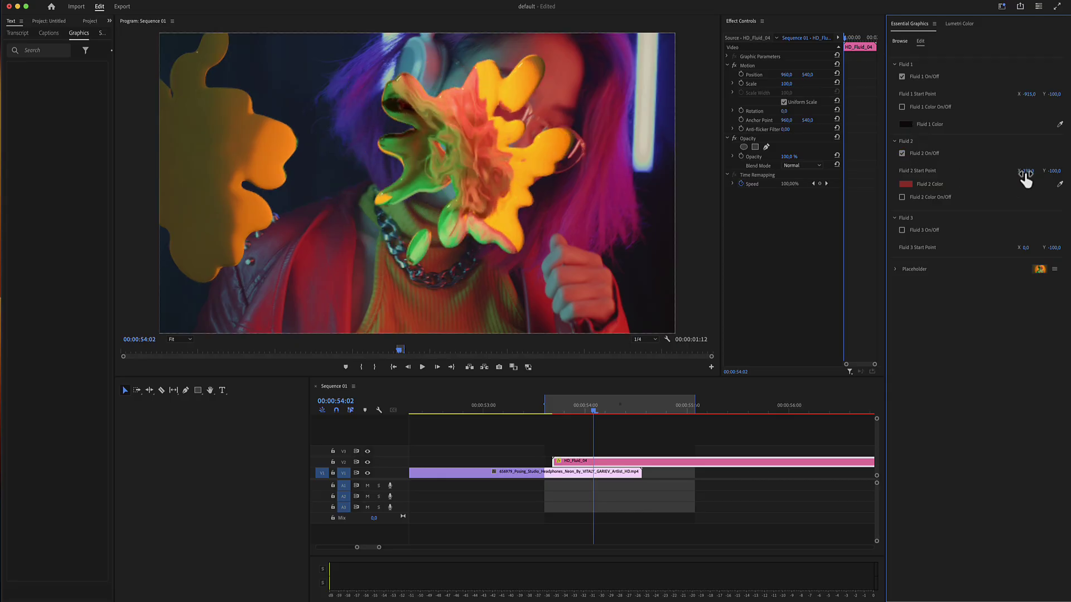
click(902, 230)
drag(1035, 251, 1028, 247)
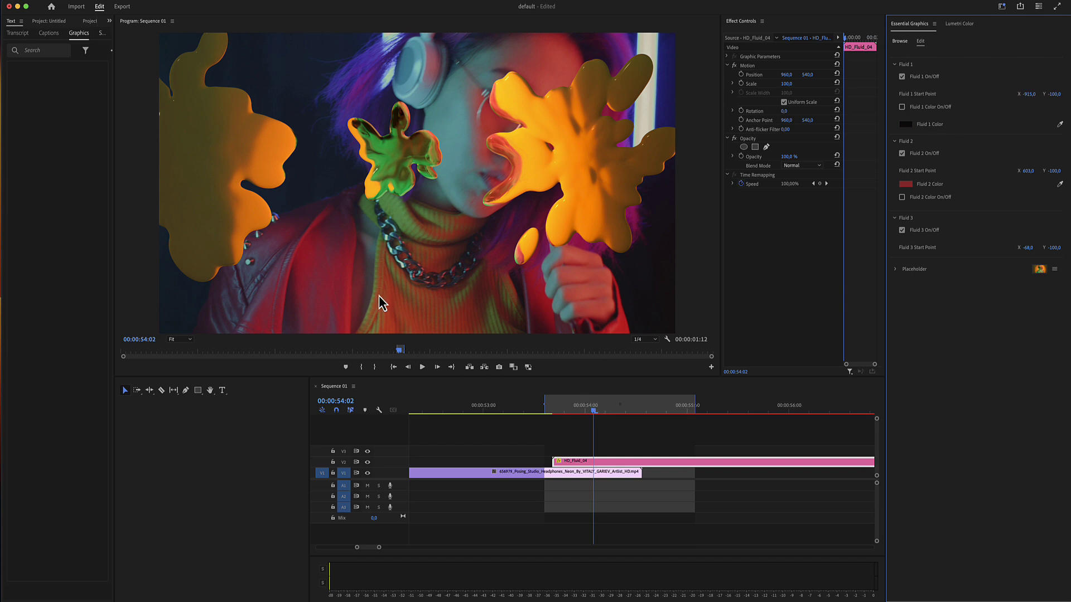
- Enable Fluid 1's colour fill and set it to magenta E700AD
drag(594, 412, 614, 415)
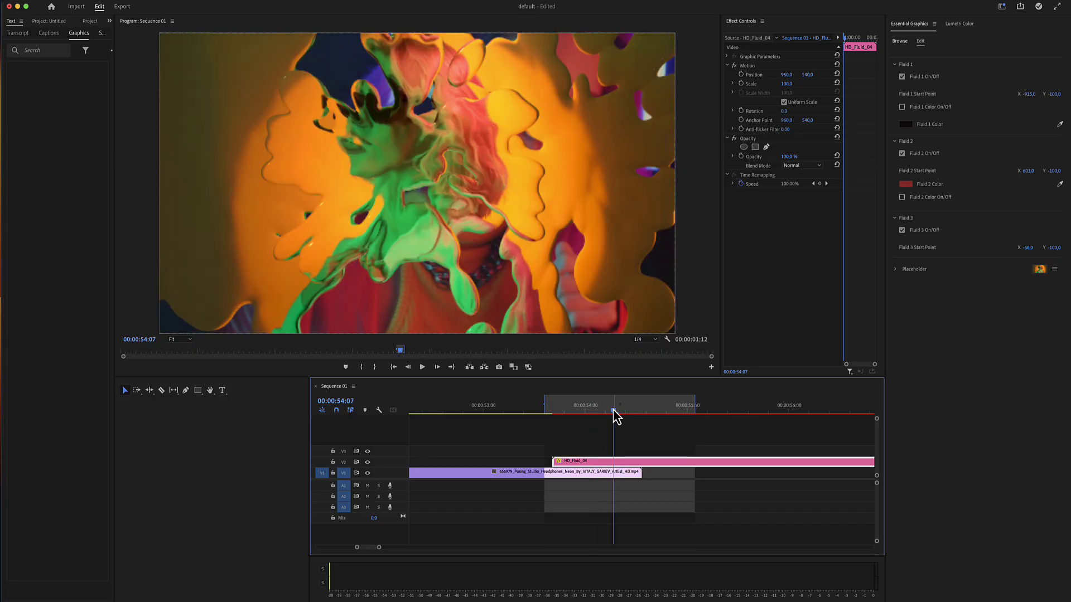
click(902, 108)
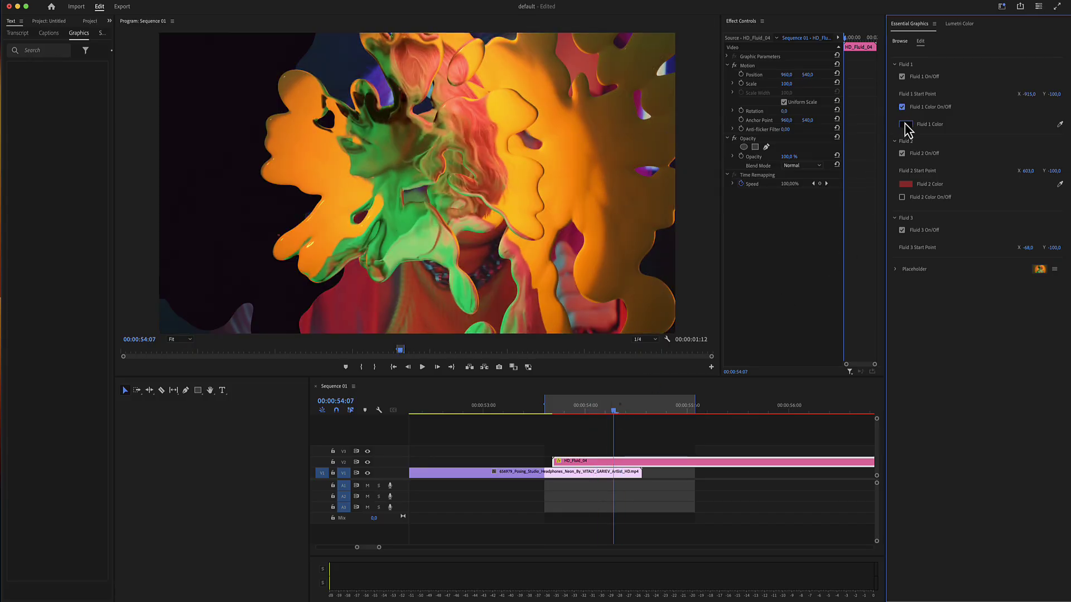
click(905, 125)
drag(540, 342, 542, 354)
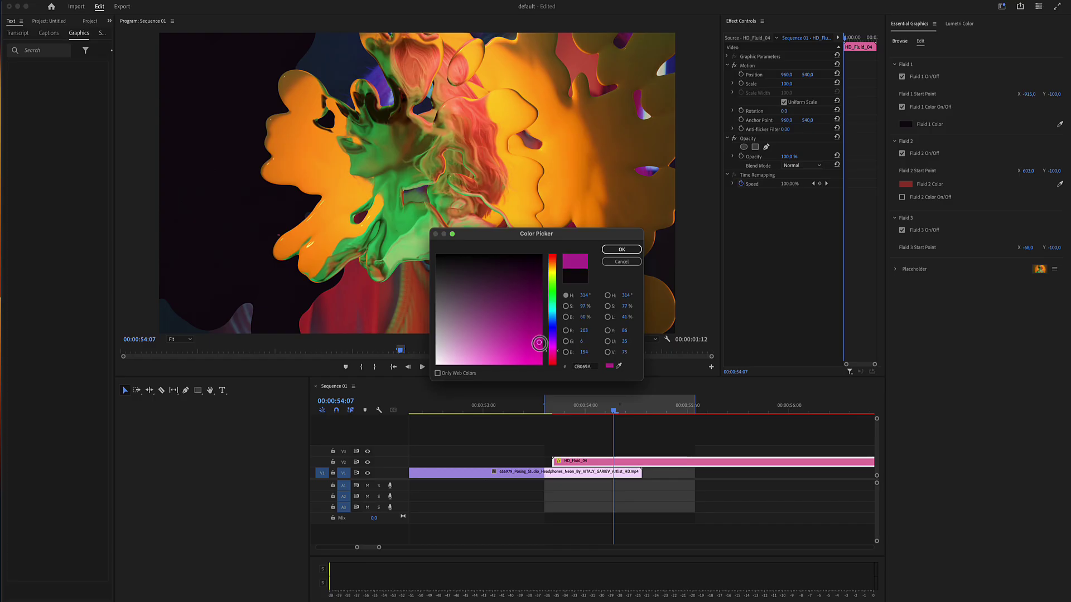
click(623, 251)
- Preview the transition and switch on Fluid 2's dark red colour fill
mouse_move(605, 418)
mouse_down()
mouse_move(573, 411)
mouse_move(625, 416)
mouse_up()
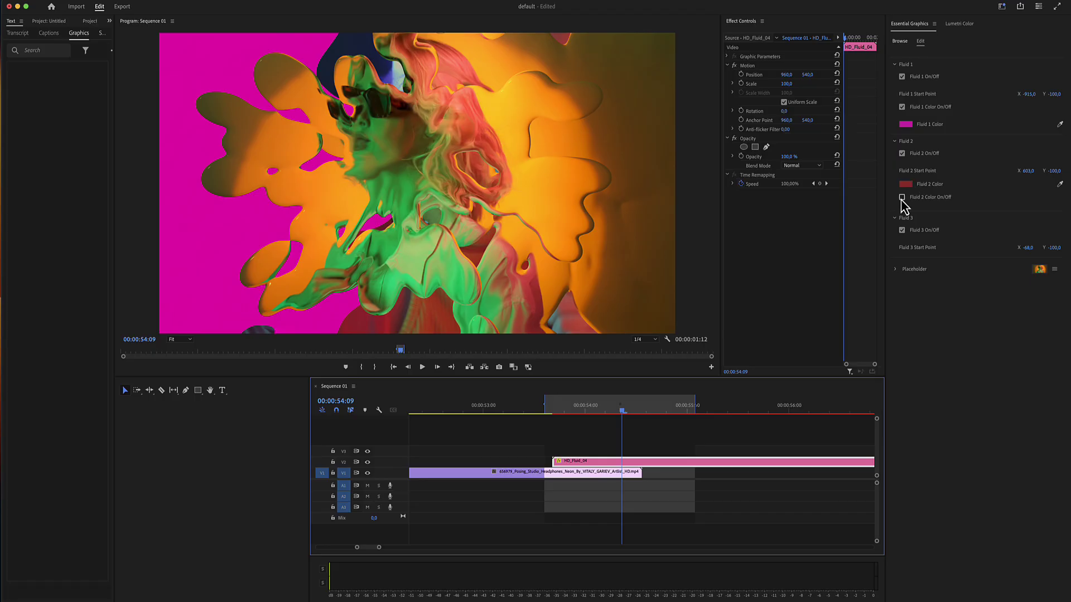
click(902, 198)
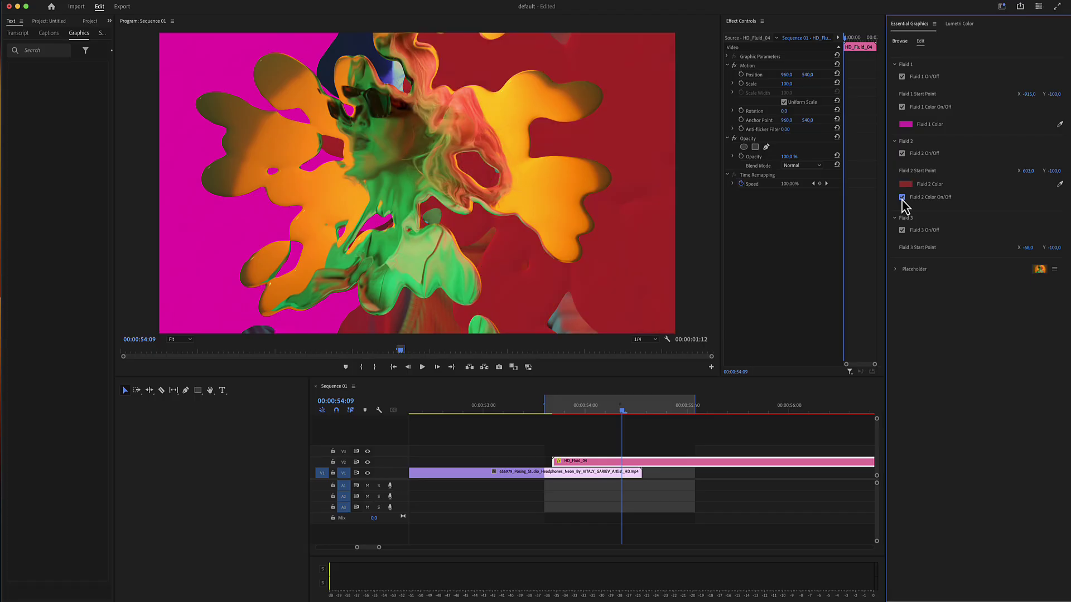
click(552, 410)
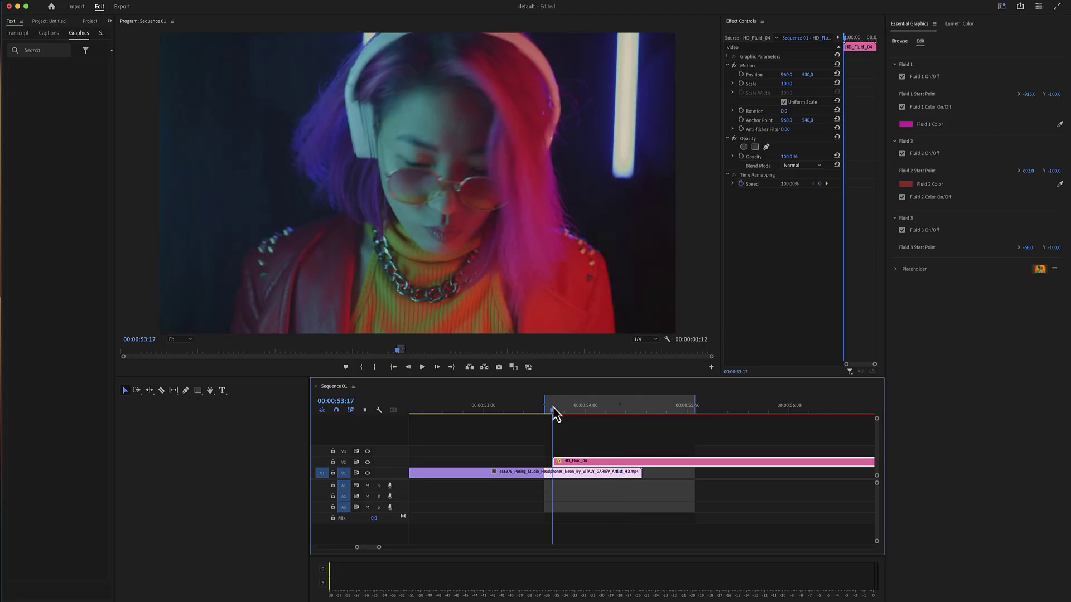
- Render the in/out range to play back the magenta and red fluid transition
key(Return)
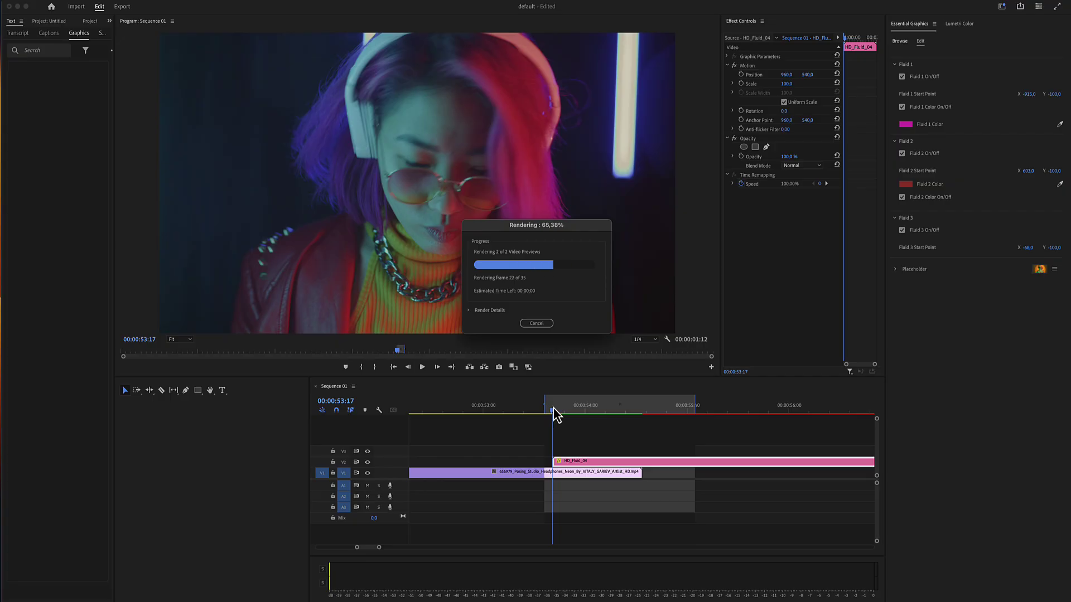